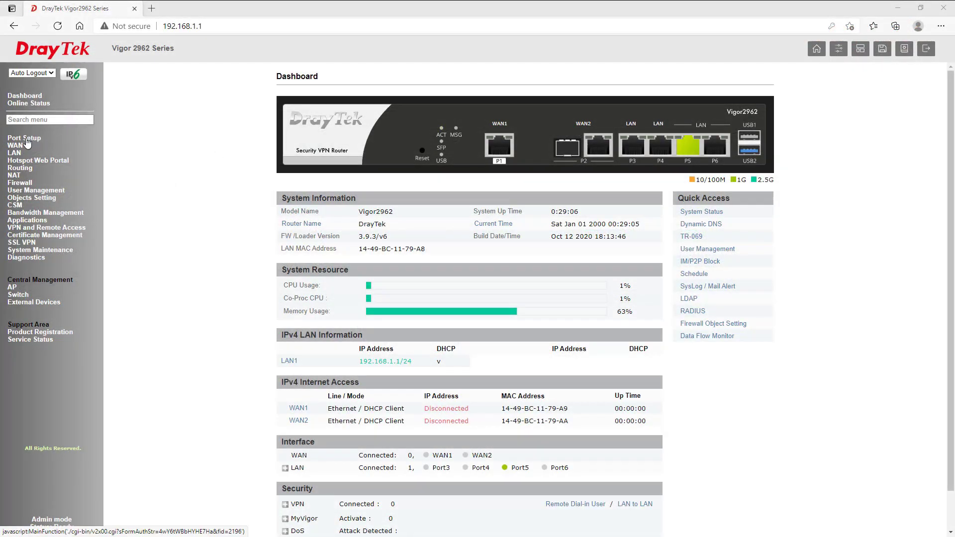
- On Port Setup, set port P1 to LAN and ports P3 and P4 to WAN
{"action": "left_click", "coordinate": [25, 138]}
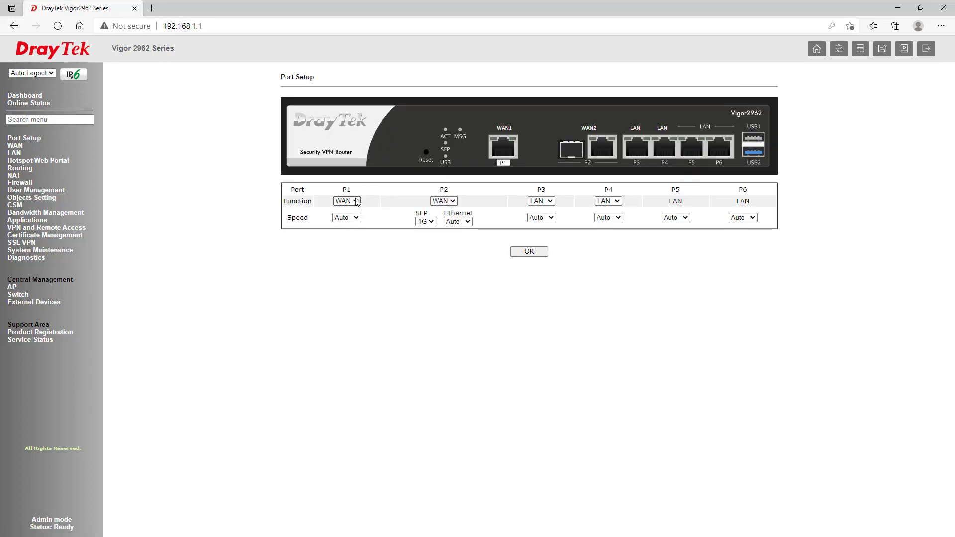
{"action": "left_click", "coordinate": [357, 202]}
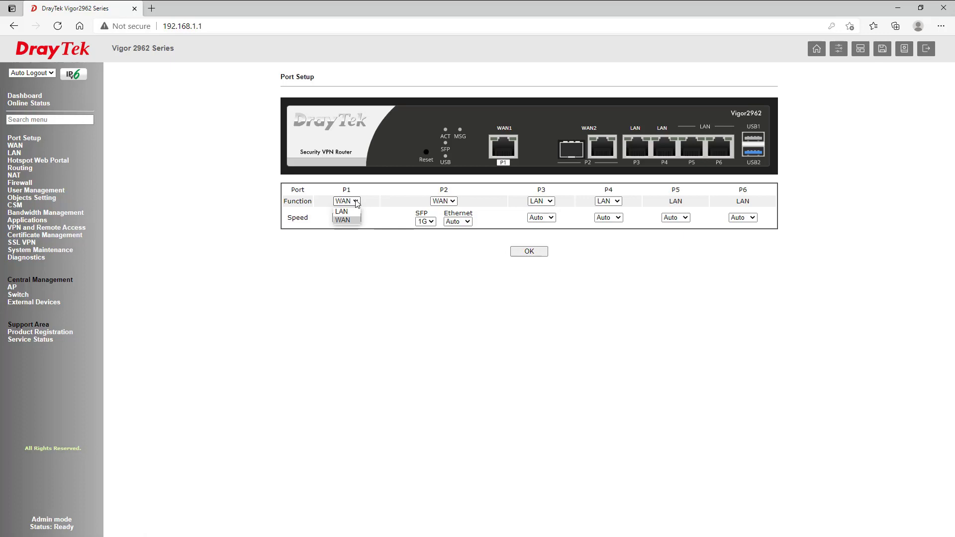
{"action": "left_click", "coordinate": [344, 213]}
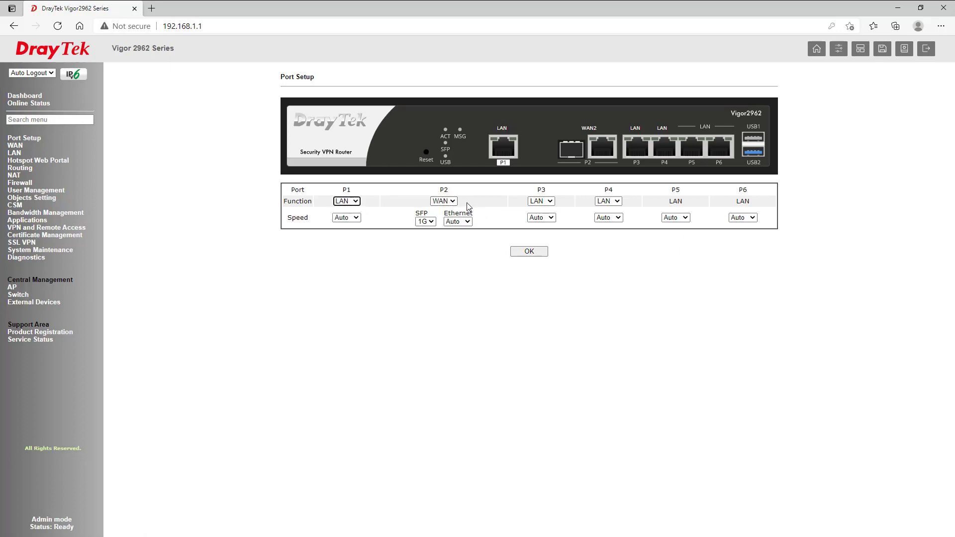
{"action": "left_click", "coordinate": [454, 202]}
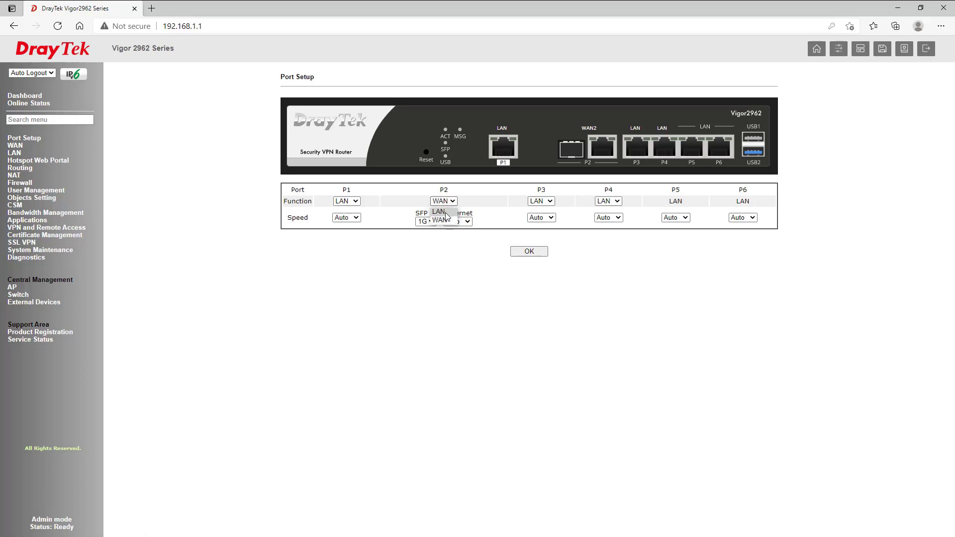
{"action": "left_click", "coordinate": [439, 211]}
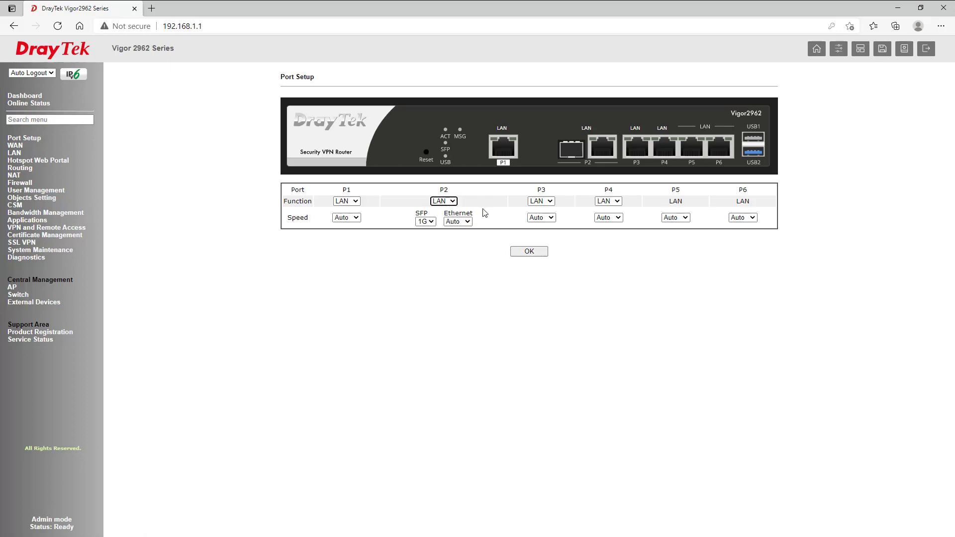
{"action": "left_click", "coordinate": [550, 202]}
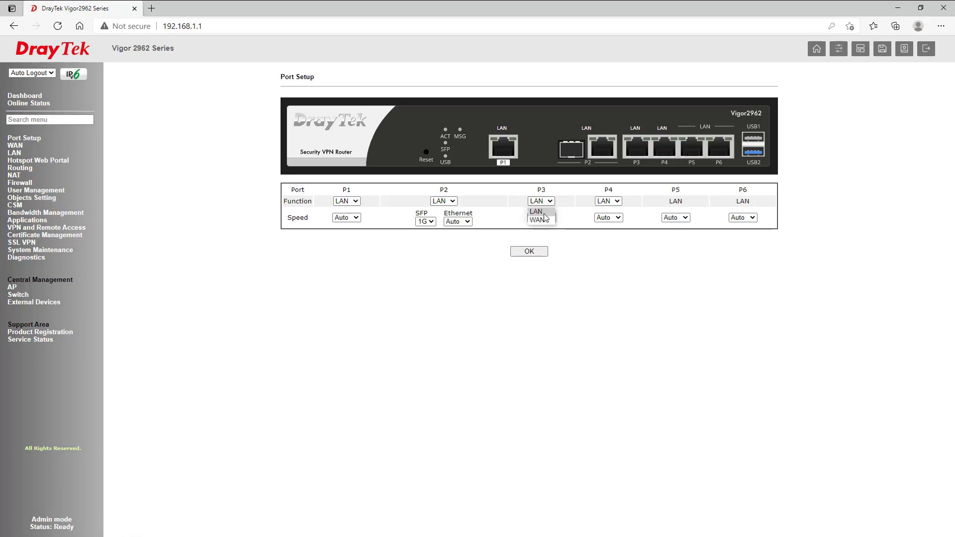
{"action": "left_click", "coordinate": [542, 220]}
{"action": "left_click", "coordinate": [617, 203]}
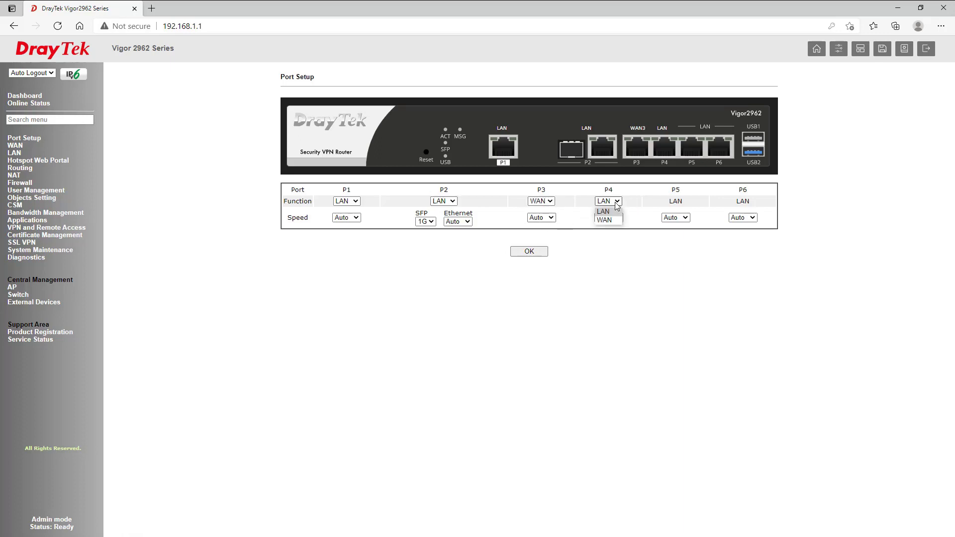
{"action": "left_click", "coordinate": [606, 220]}
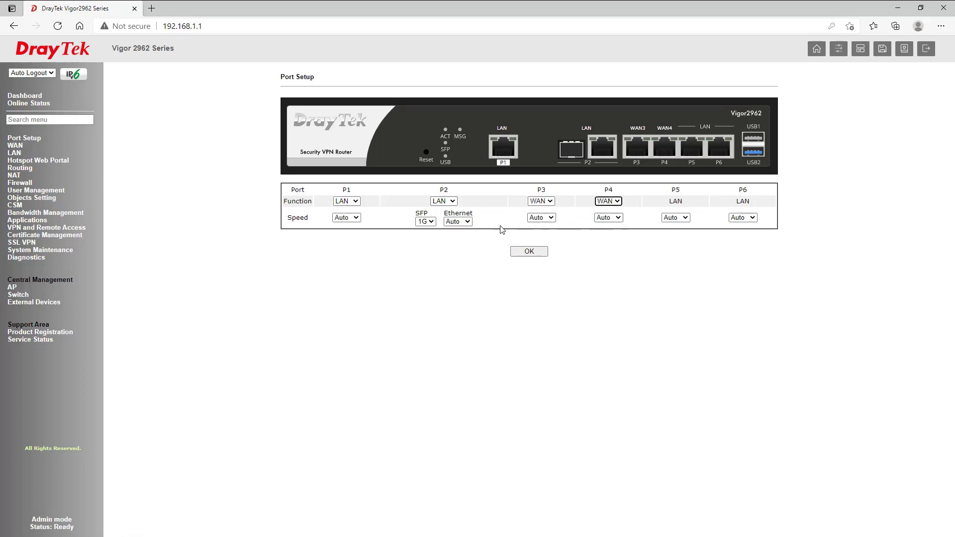
- Return P2 to WAN, apply the port roles, and dismiss the two-WAN limit warning
{"action": "double_click", "coordinate": [452, 202]}
{"action": "left_click", "coordinate": [452, 201]}
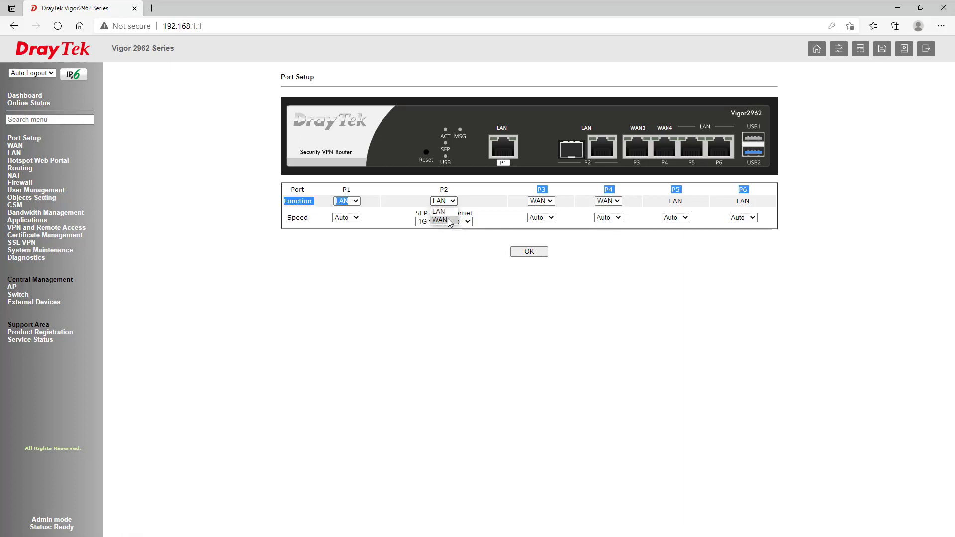
{"action": "left_click", "coordinate": [451, 221]}
{"action": "left_click", "coordinate": [482, 209]}
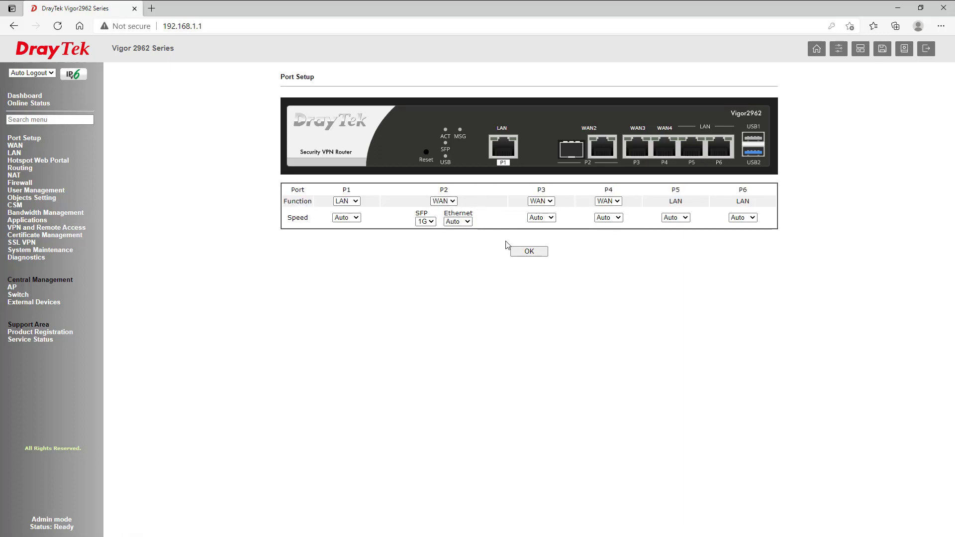
{"action": "left_click", "coordinate": [530, 251]}
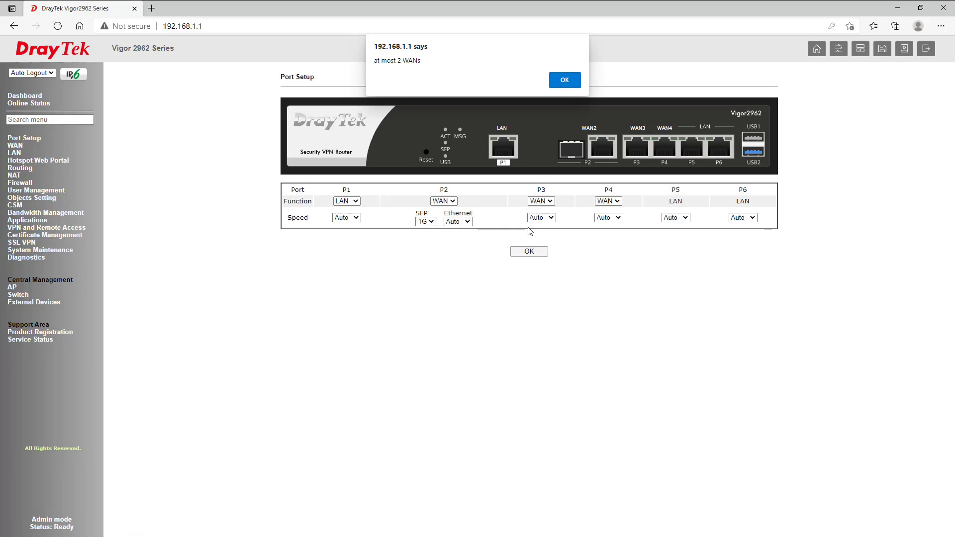
{"action": "left_click", "coordinate": [565, 80]}
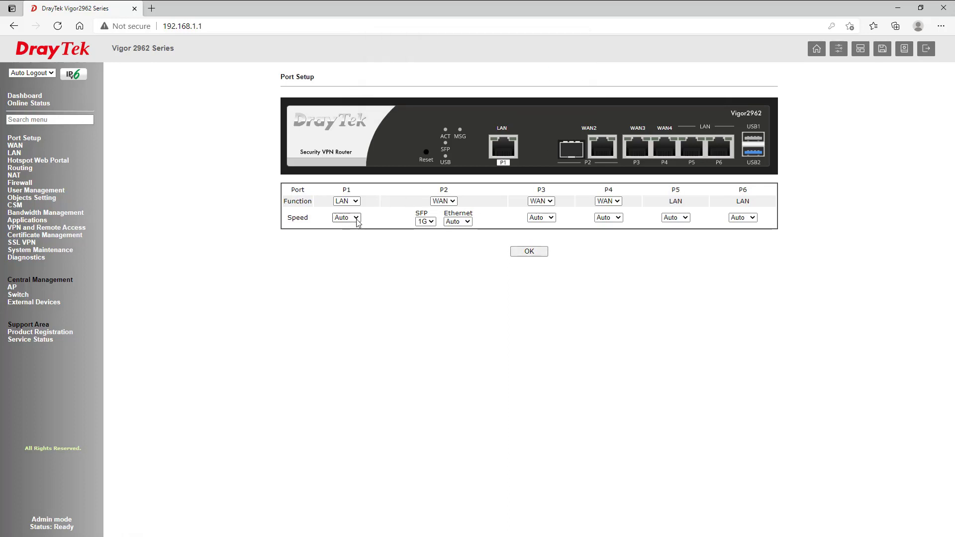
- Review the speed options, keeping P1 on automatic and checking P2's SFP and Ethernet speeds
{"action": "left_click", "coordinate": [357, 218]}
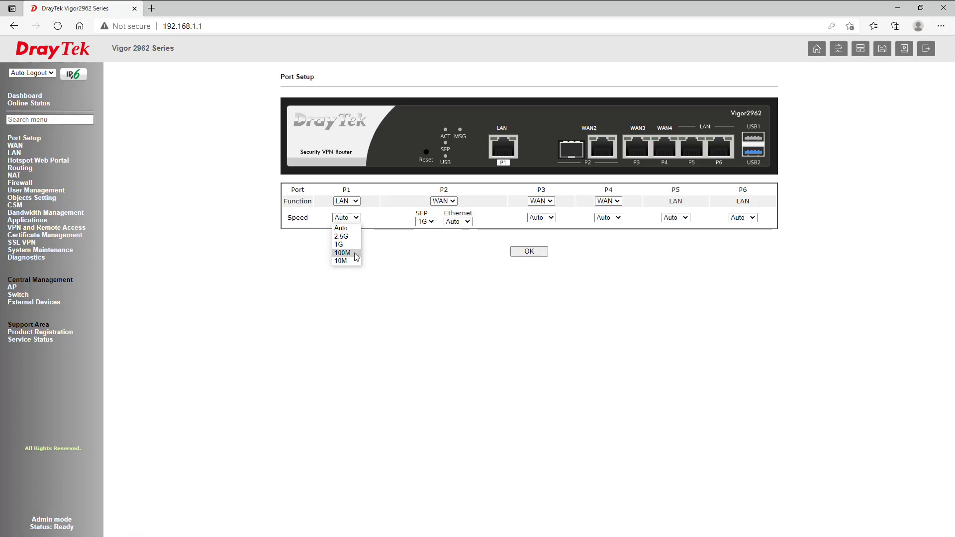
{"action": "left_click", "coordinate": [440, 218]}
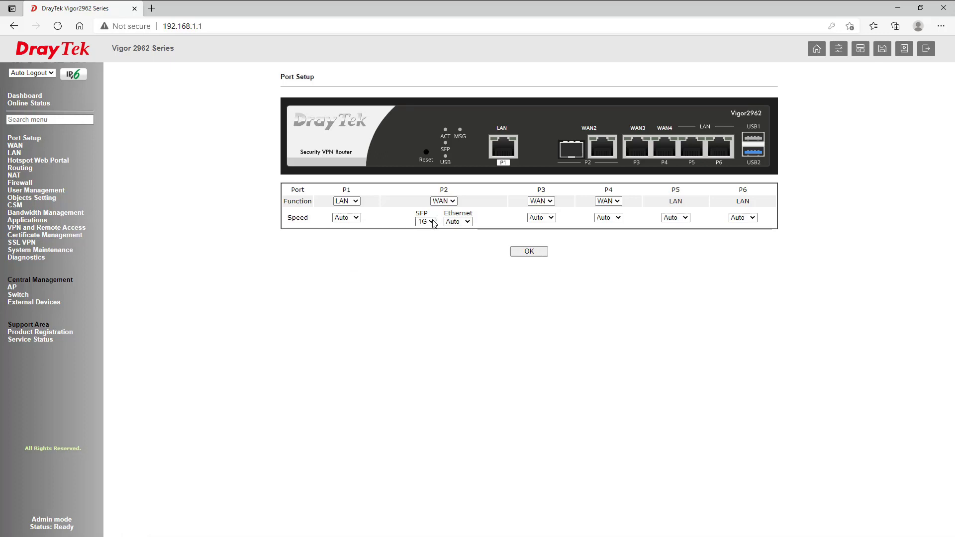
{"action": "left_click", "coordinate": [431, 222]}
{"action": "left_click", "coordinate": [431, 224]}
{"action": "left_click", "coordinate": [467, 221]}
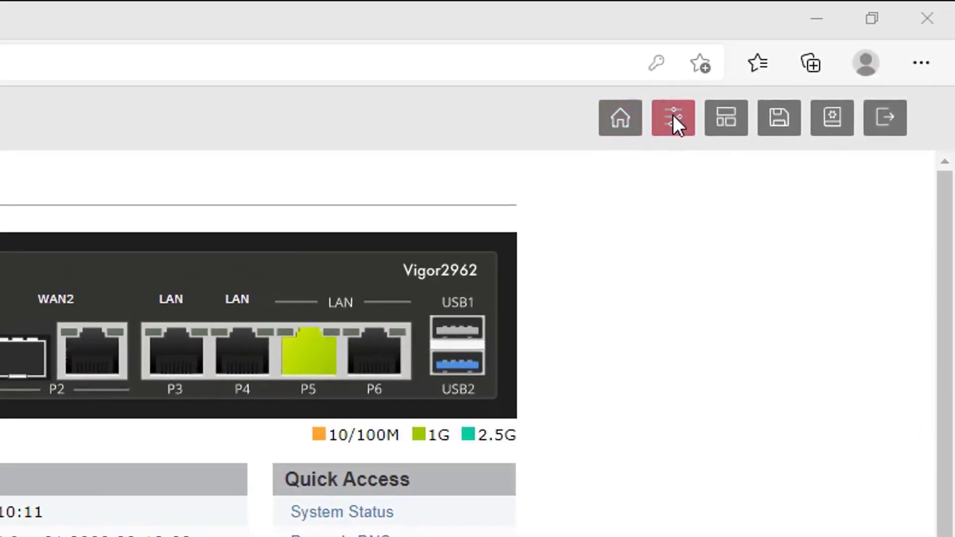
- Show the GUI Map of all settings pages, then briefly open and close the Web Console
{"action": "left_click", "coordinate": [673, 115]}
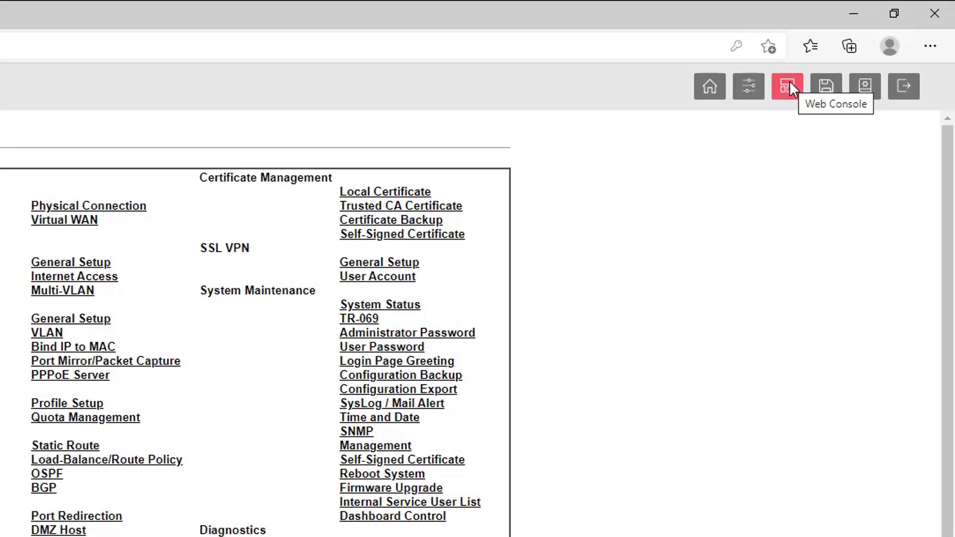
{"action": "left_click", "coordinate": [770, 94]}
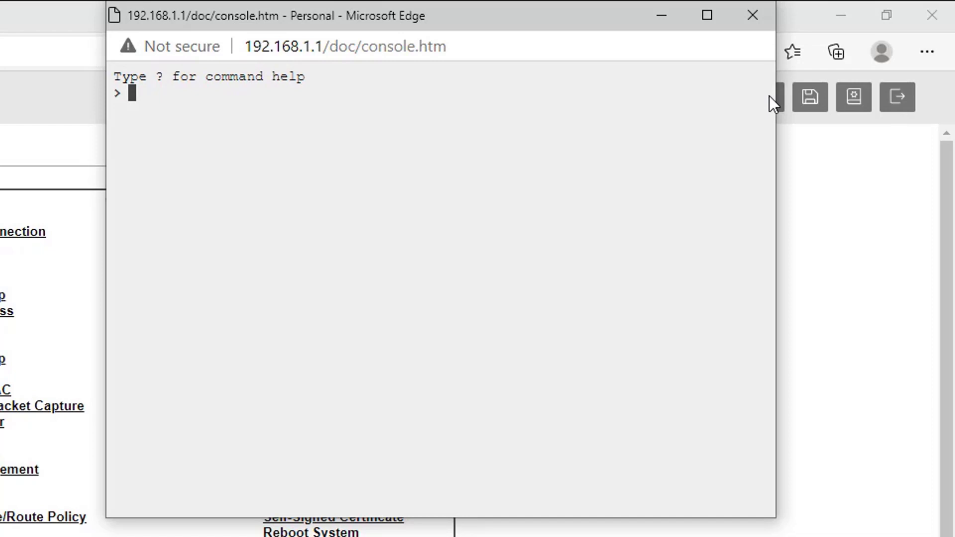
{"action": "left_click", "coordinate": [755, 16]}
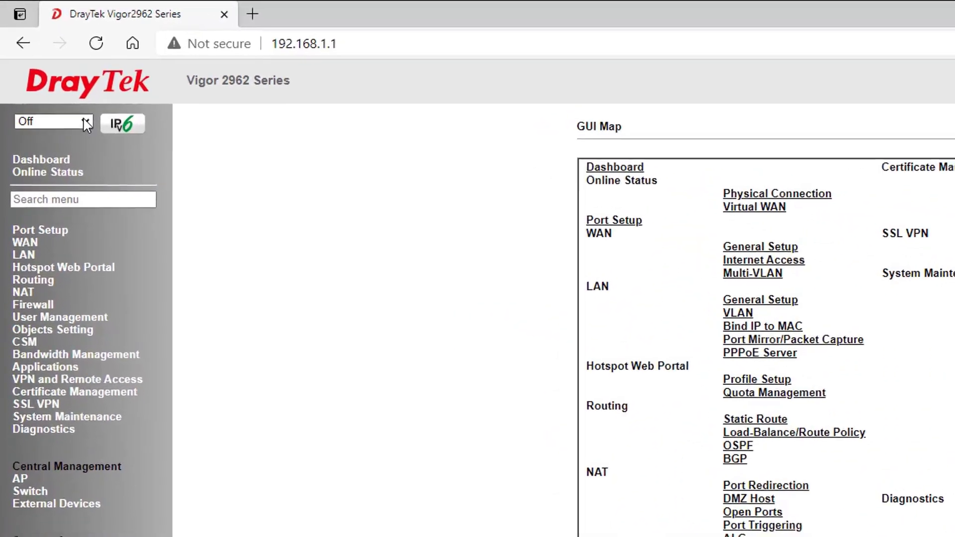
- Turn off automatic logout and review WAN1's active mode choices without changing them
{"action": "left_click", "coordinate": [51, 73]}
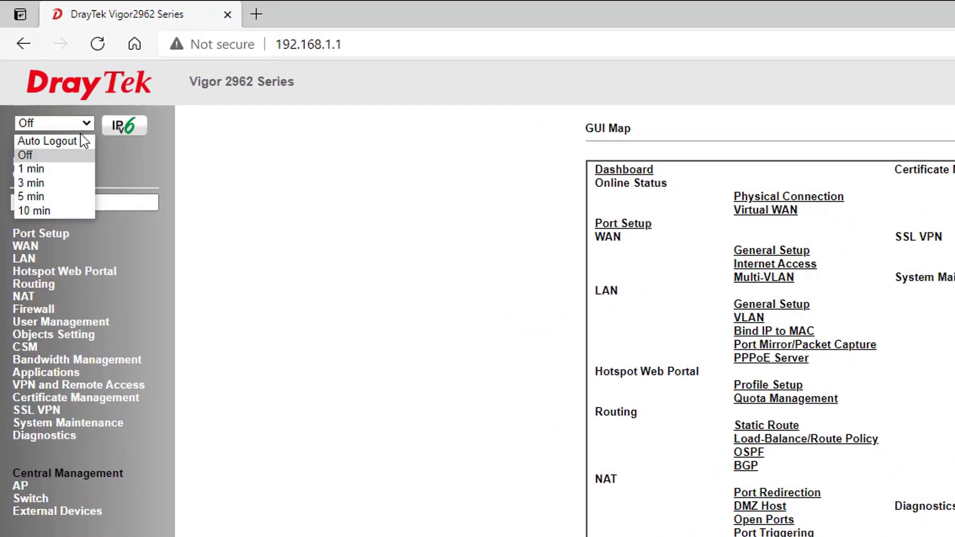
{"action": "left_click", "coordinate": [32, 156]}
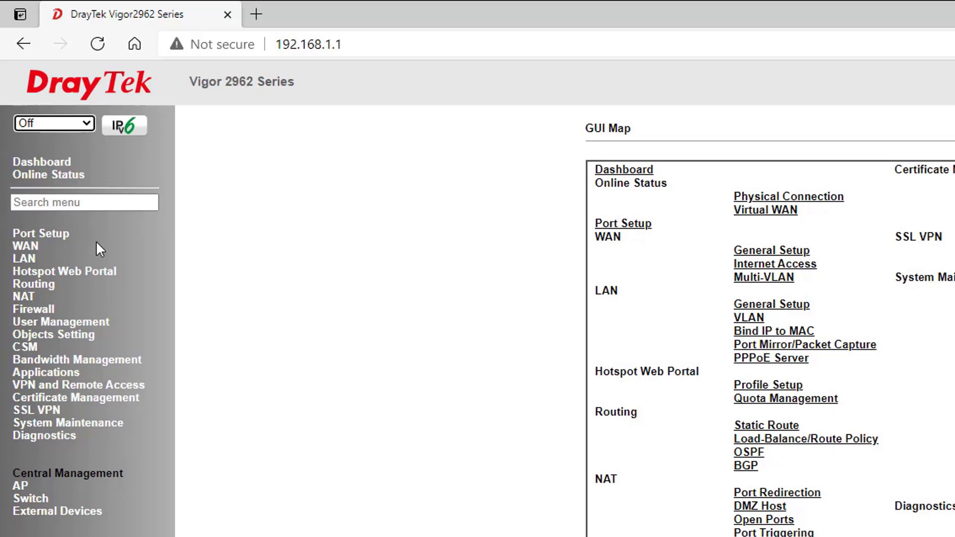
{"action": "left_click", "coordinate": [29, 248]}
{"action": "left_click", "coordinate": [52, 259]}
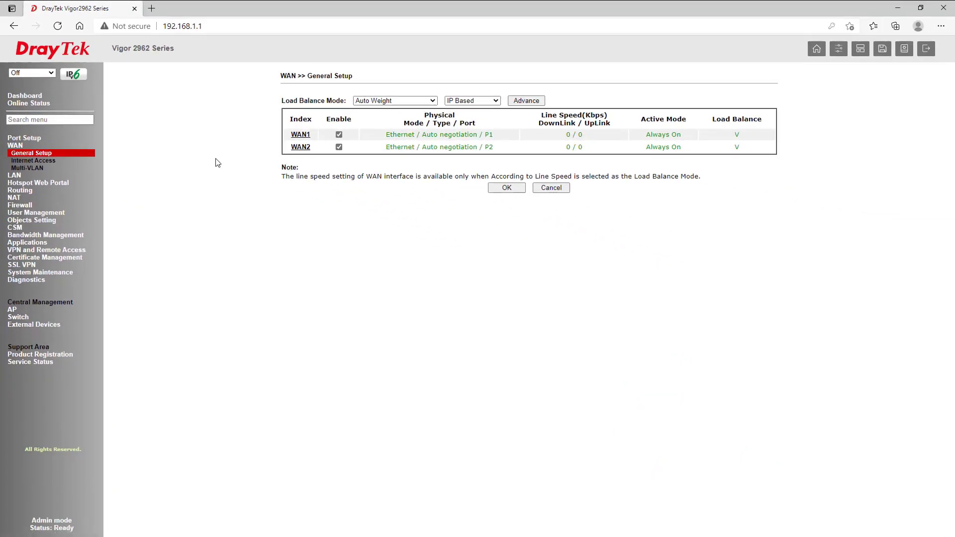
{"action": "left_click", "coordinate": [301, 134]}
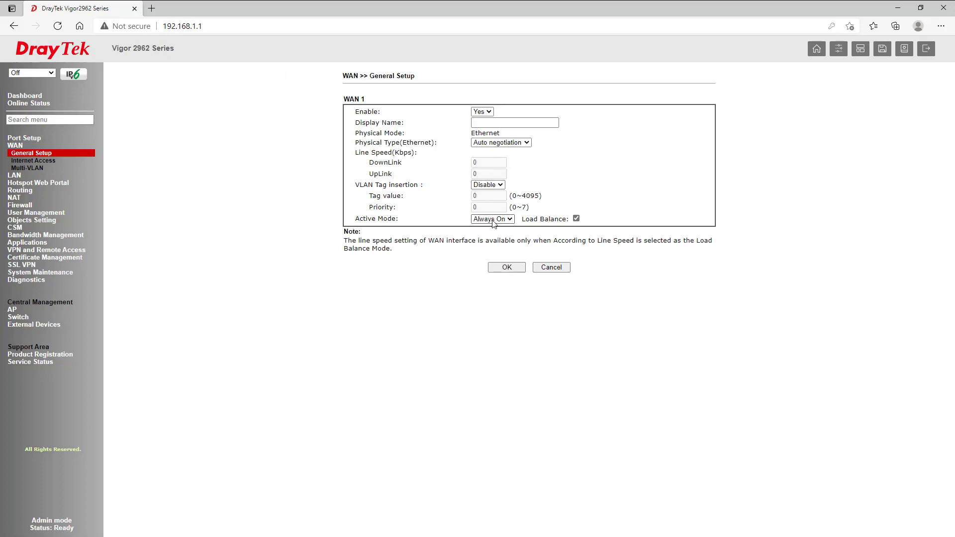
{"action": "left_click", "coordinate": [493, 219]}
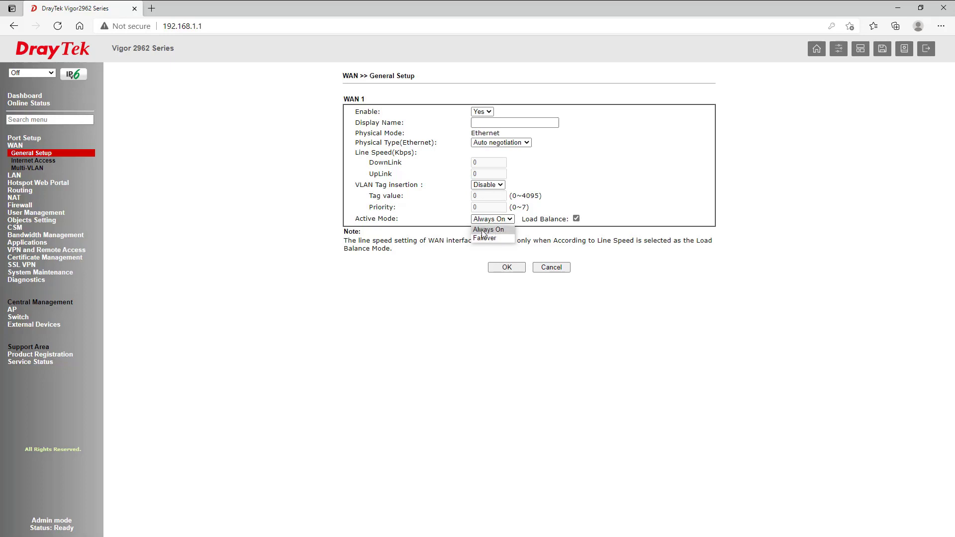
{"action": "left_click", "coordinate": [461, 215]}
- Review WAN1 and WAN2 access modes under Internet Access, then go to LAN General Setup
{"action": "left_click", "coordinate": [33, 161]}
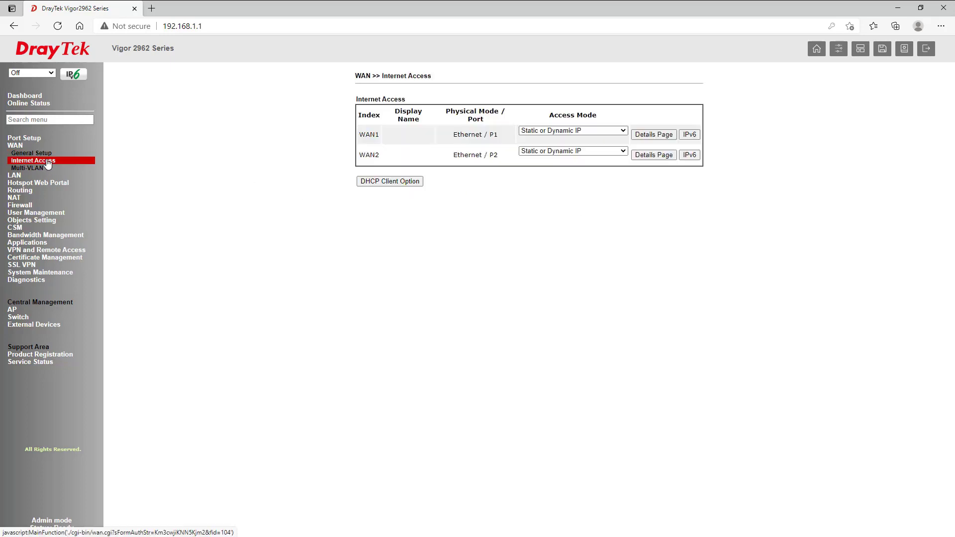
{"action": "left_click", "coordinate": [610, 131]}
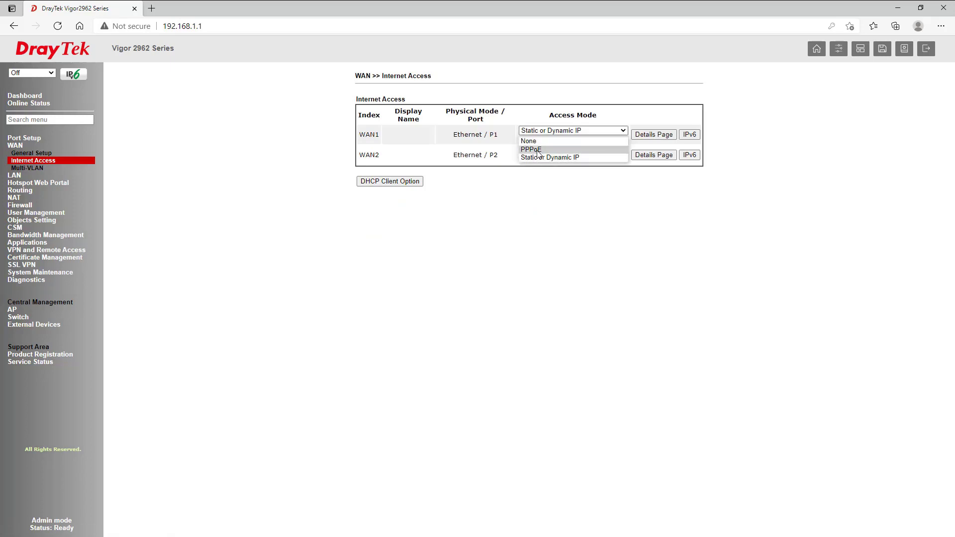
{"action": "left_click", "coordinate": [512, 194]}
{"action": "left_click", "coordinate": [572, 152]}
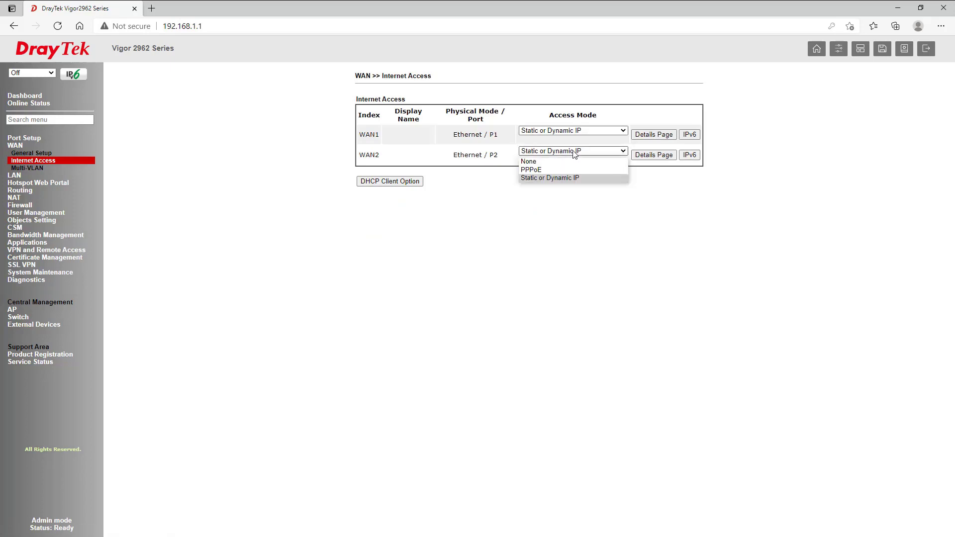
{"action": "left_click", "coordinate": [14, 175]}
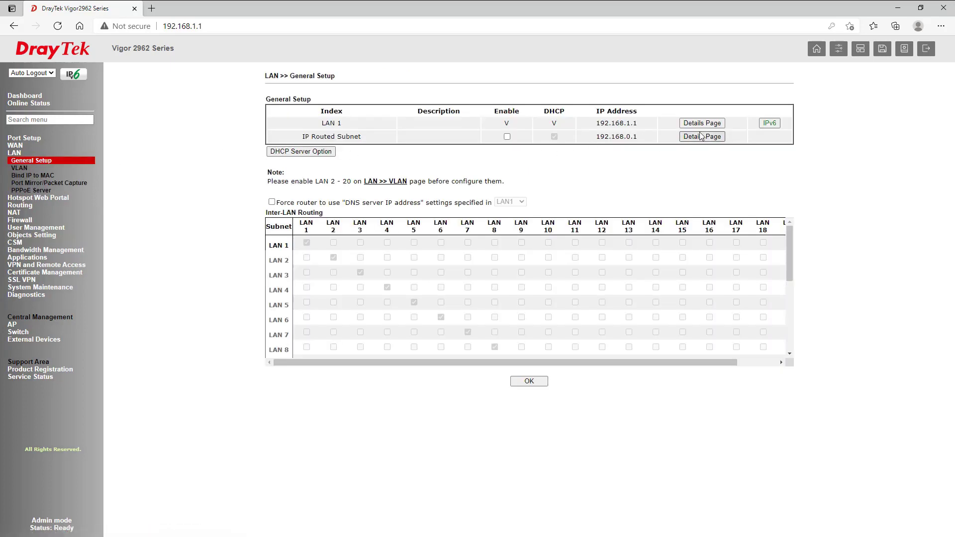
- View LAN 1's IP and DHCP details, the VLAN page, and the hotspot profile list
{"action": "left_click", "coordinate": [702, 123]}
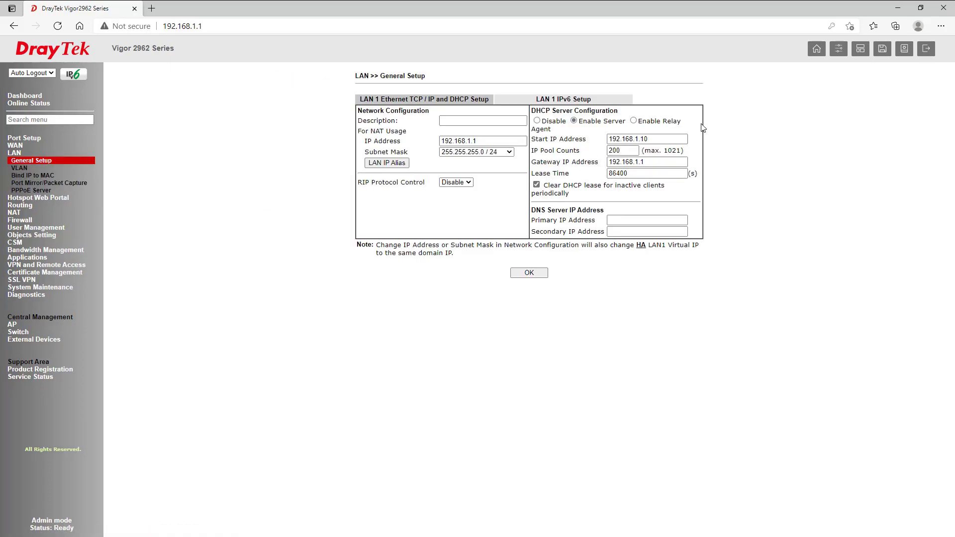
{"action": "left_click", "coordinate": [18, 168]}
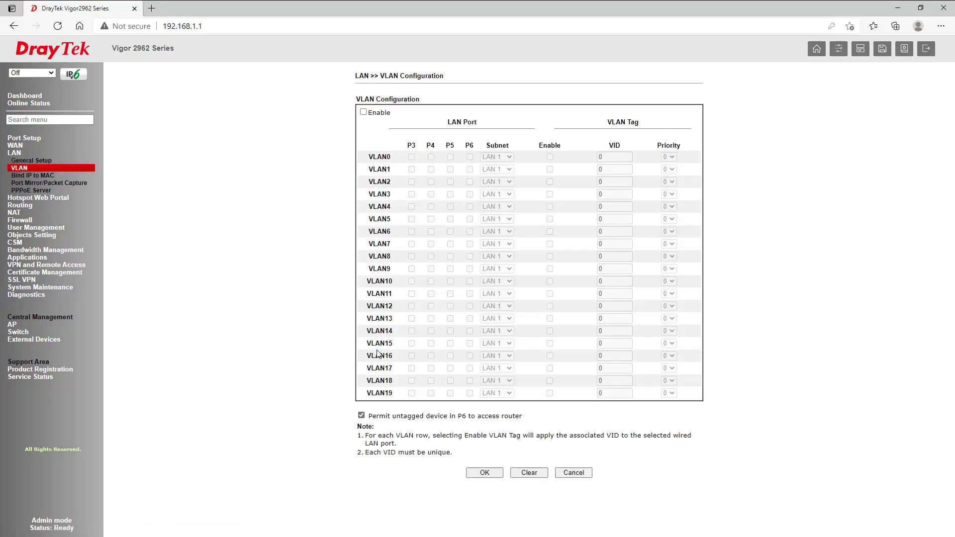
{"action": "left_click", "coordinate": [39, 198]}
{"action": "left_click", "coordinate": [31, 168]}
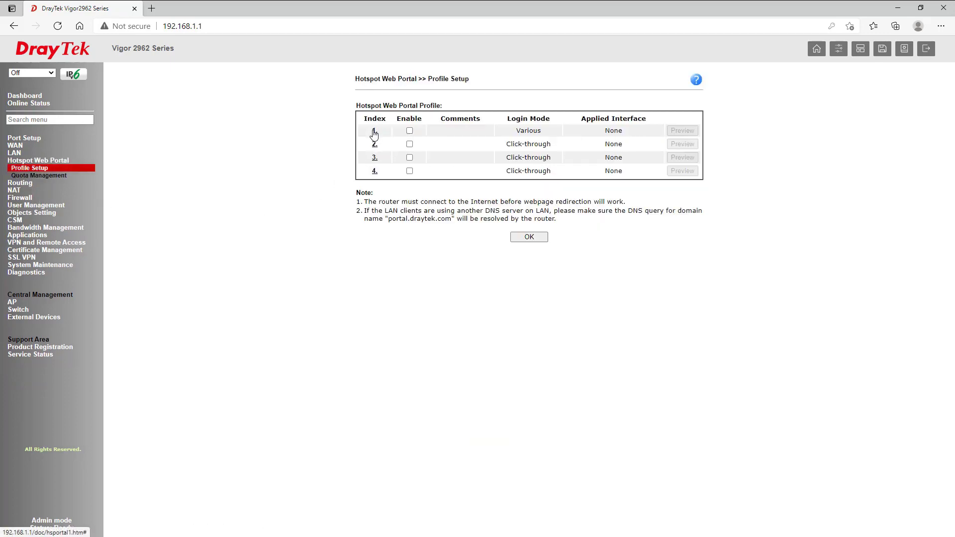
- Save hotspot profile 1's login method step, then go to the LAN-to-LAN VPN profiles
{"action": "left_click", "coordinate": [375, 131]}
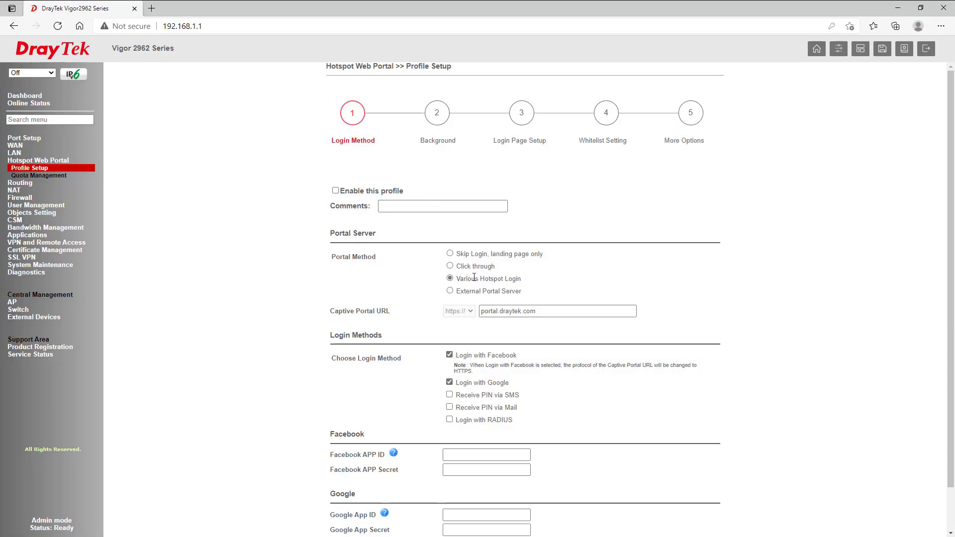
{"action": "left_click_drag", "start_coordinate": [477, 279], "coordinate": [518, 279]}
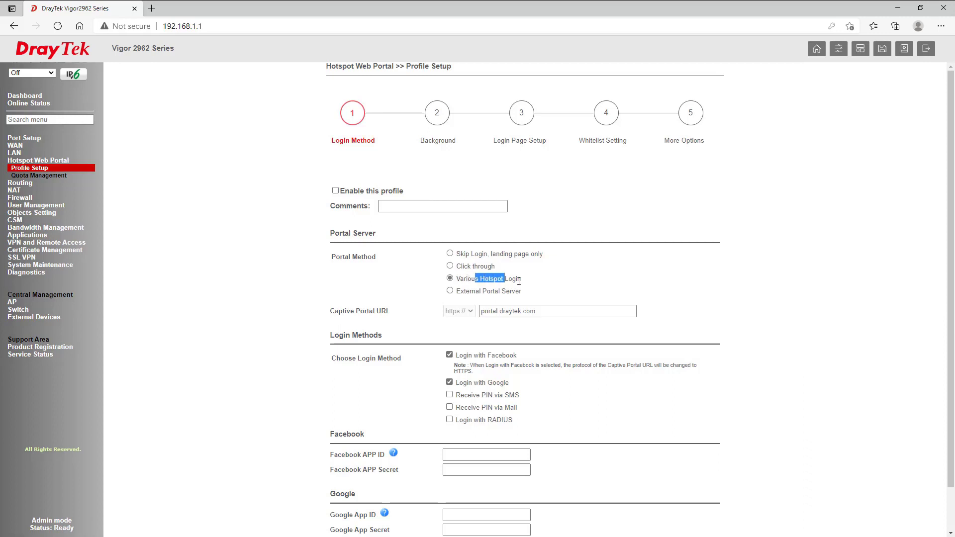
{"action": "left_click", "coordinate": [503, 380]}
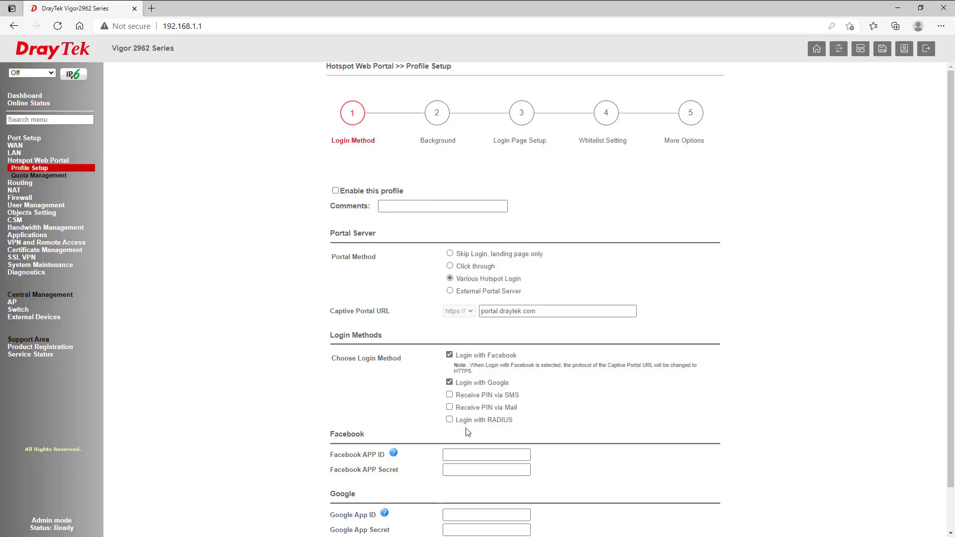
{"action": "scroll", "coordinate": [466, 431], "scroll_direction": "down", "scroll_amount": 2}
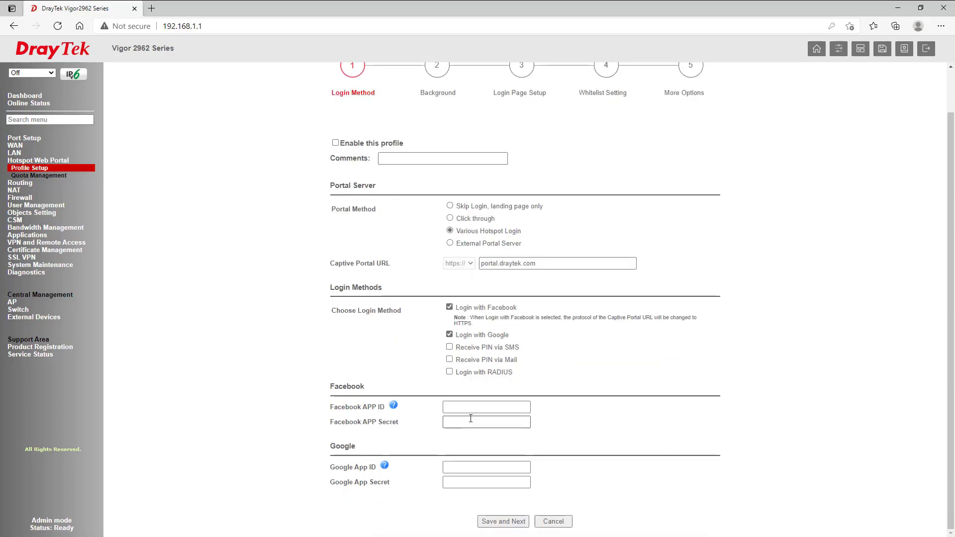
{"action": "left_click", "coordinate": [504, 521]}
{"action": "left_click", "coordinate": [564, 123]}
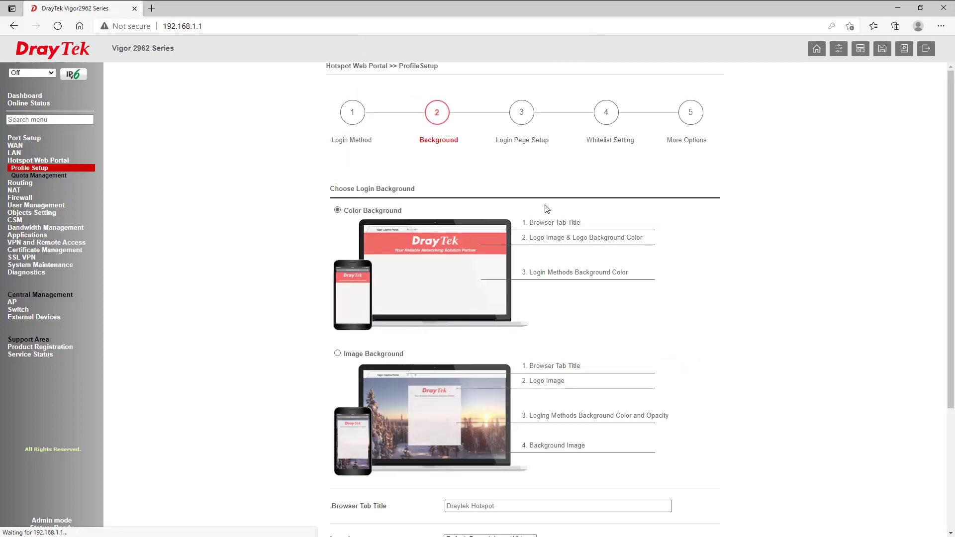
{"action": "scroll", "coordinate": [544, 238], "scroll_direction": "down", "scroll_amount": 1}
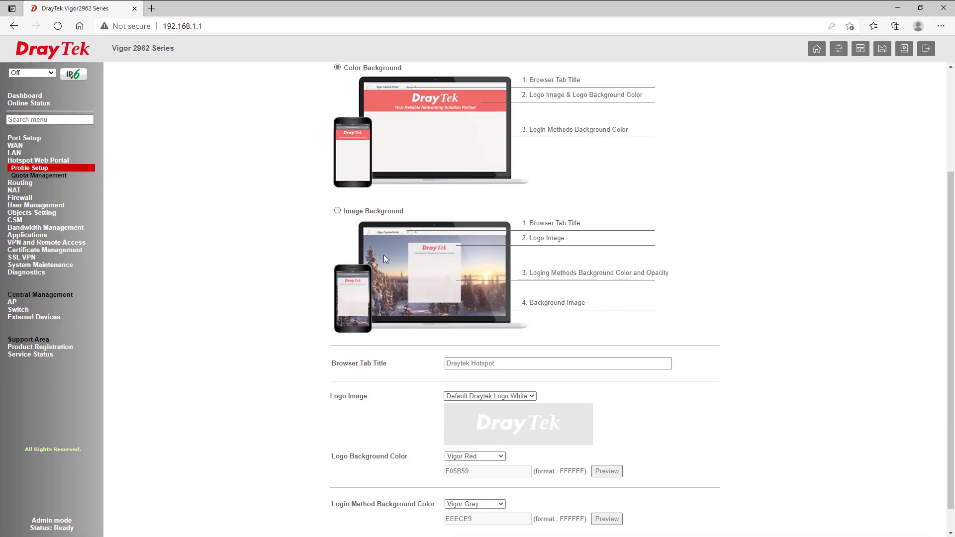
{"action": "left_click", "coordinate": [30, 242]}
{"action": "left_click", "coordinate": [28, 287]}
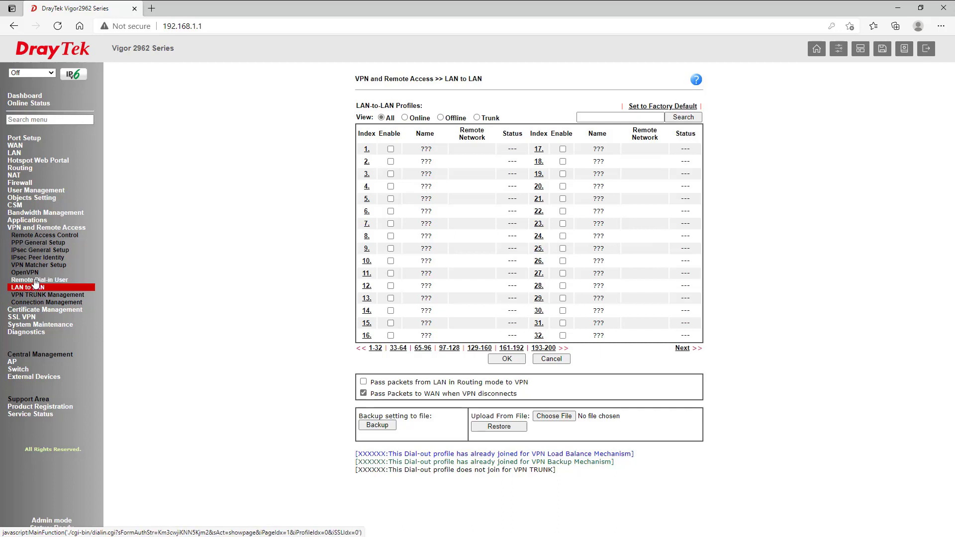
- Review remote dial-in user 1's allowed types, including SSL Tunnel, then go to VPN TRUNK Management
{"action": "left_click", "coordinate": [36, 280]}
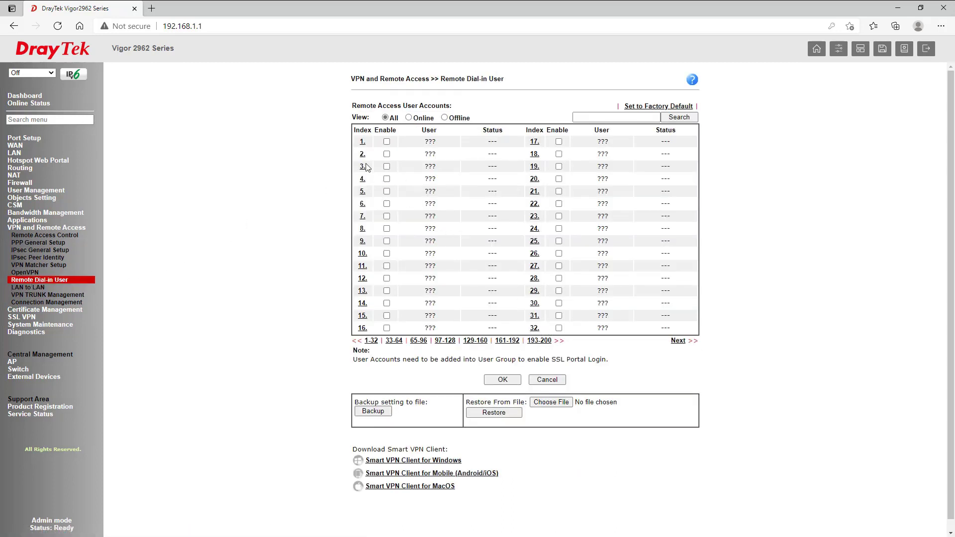
{"action": "left_click", "coordinate": [363, 141]}
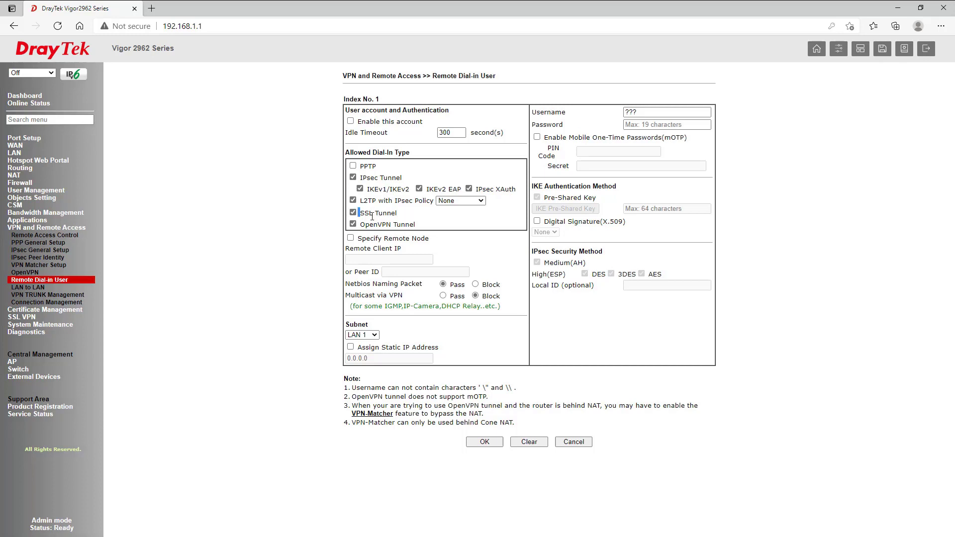
{"action": "left_click_drag", "start_coordinate": [373, 216], "coordinate": [417, 229]}
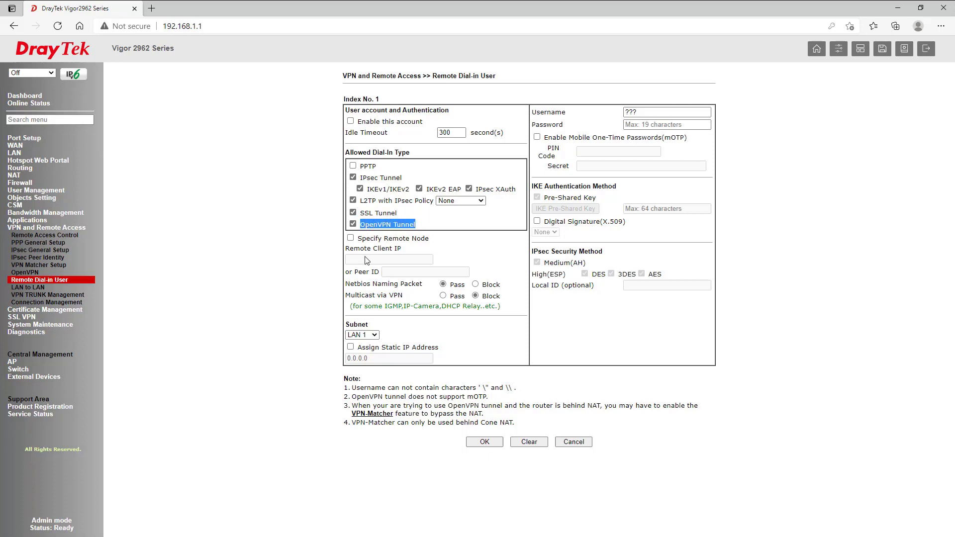
{"action": "left_click", "coordinate": [301, 295]}
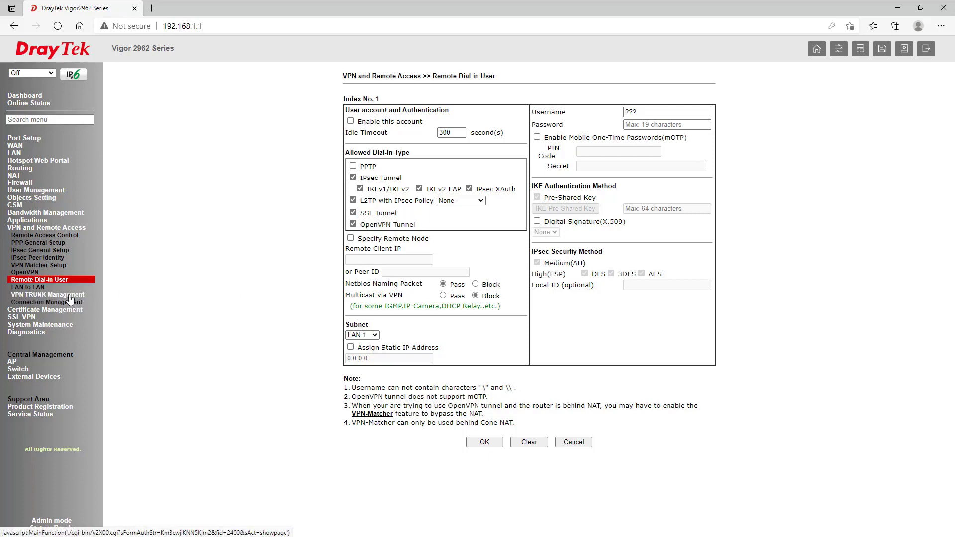
{"action": "left_click", "coordinate": [48, 295]}
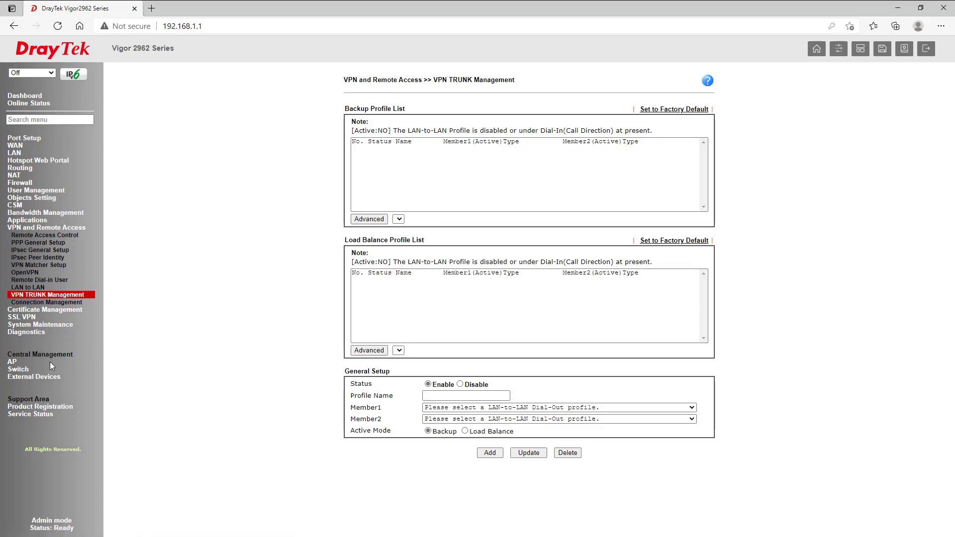
- Go to the Central Management AP Dashboard, then the Switch Status page
{"action": "left_click", "coordinate": [12, 361]}
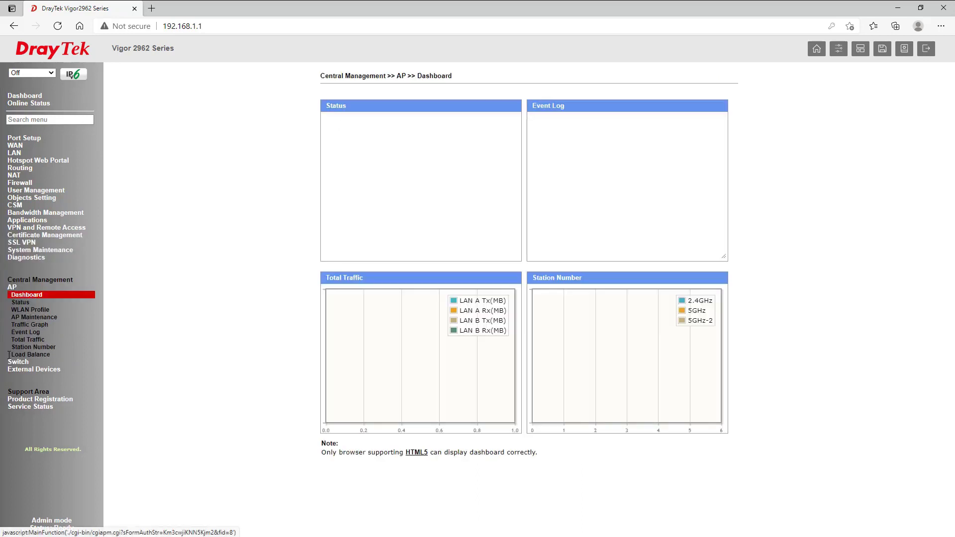
{"action": "left_click", "coordinate": [21, 302]}
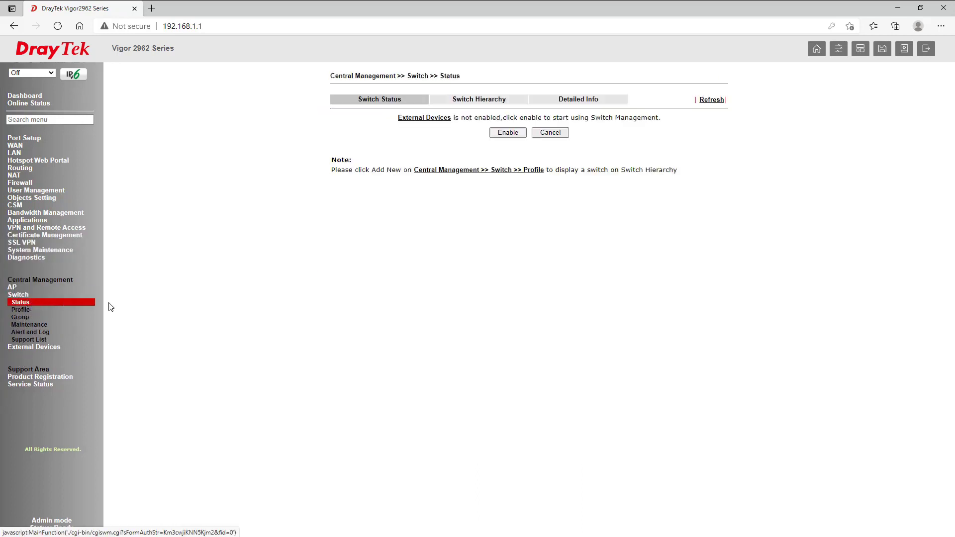